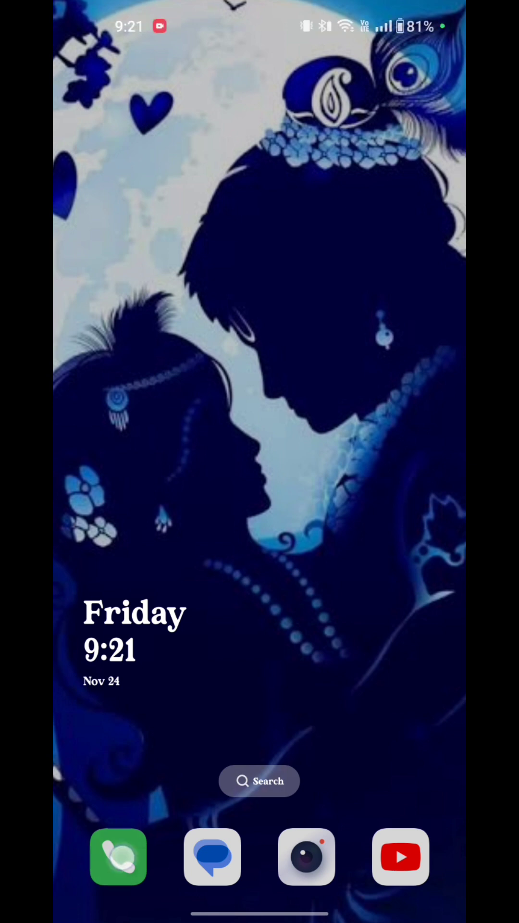
# - Launch the Phone app and open its overflow menu (Edit, Scan card, Settings)
pyautogui.click(118, 857)
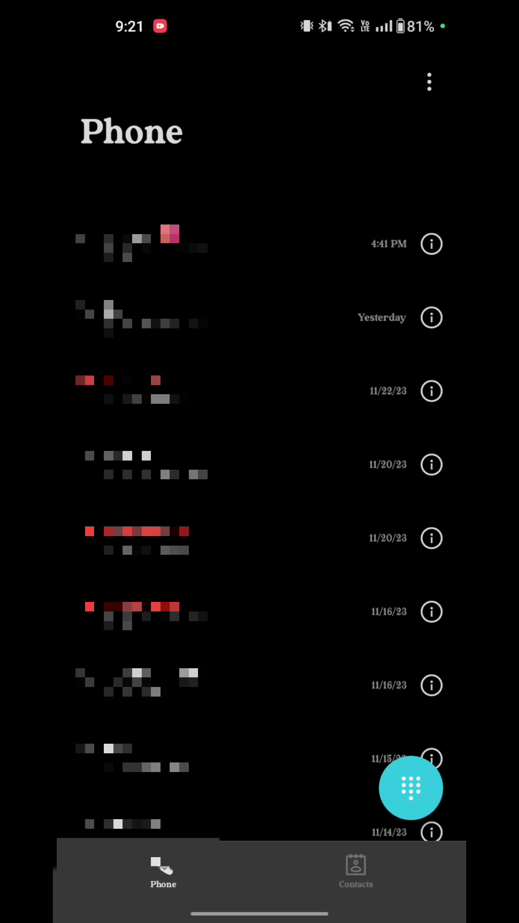
pyautogui.click(429, 83)
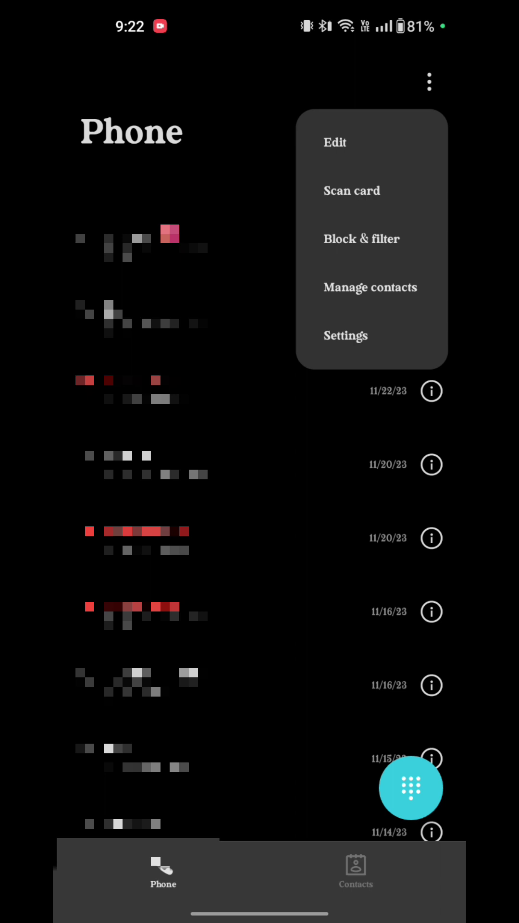
# - Open the Phone app's Settings page with Speed dial and Carrier-related settings
pyautogui.click(346, 336)
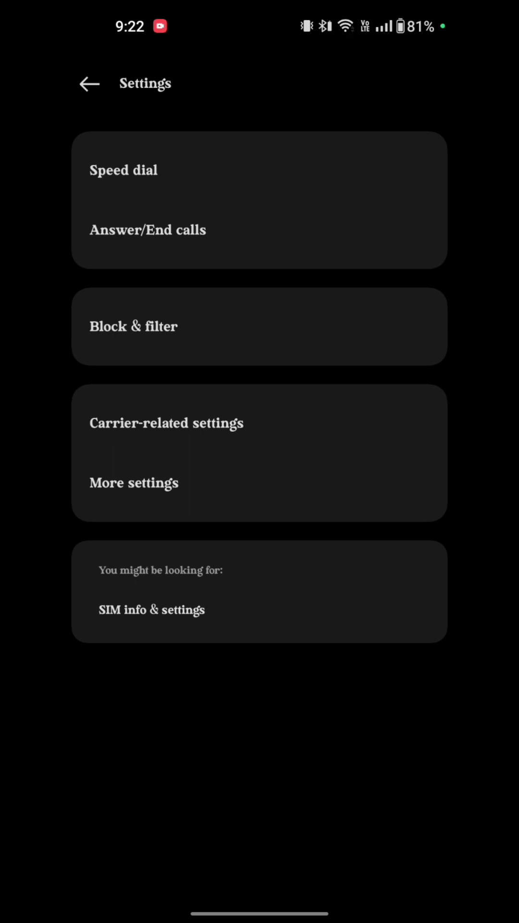
# - Open Carrier-related settings to show Voicemail, Call forwarding and Call barring
pyautogui.click(137, 410)
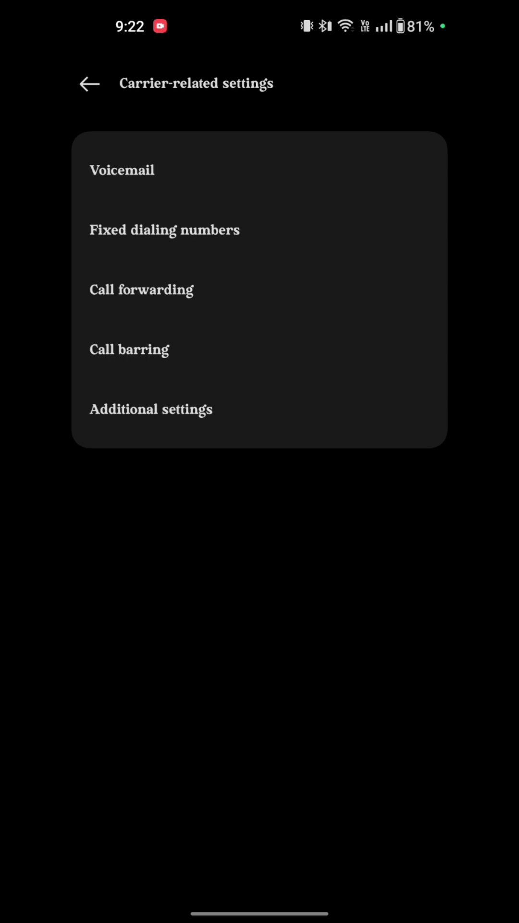